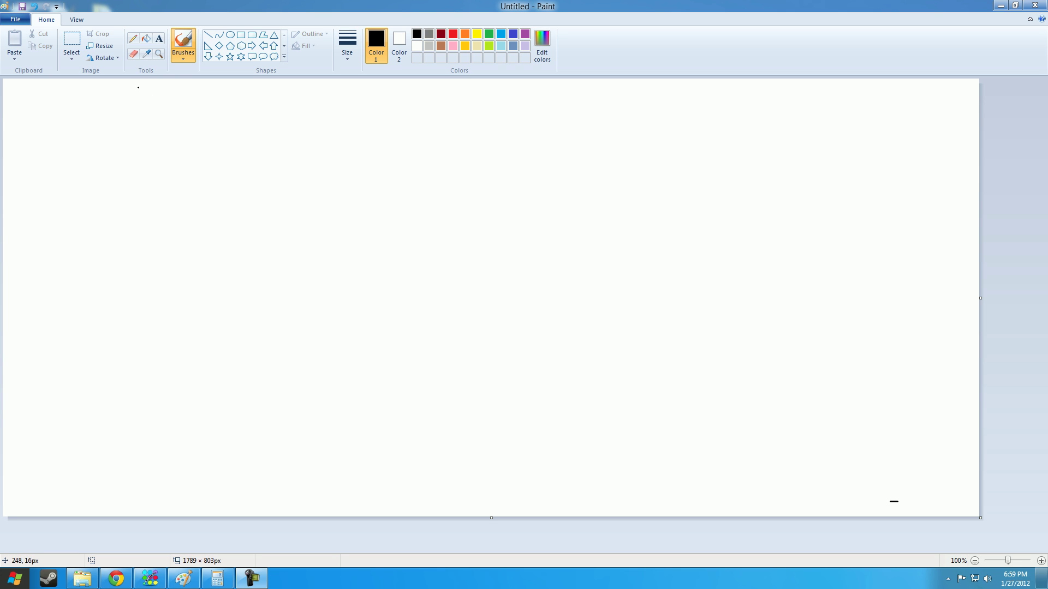
Brush 1/f, an equals sign, then 1/di + 1/do in black at the canvas's top left
click(138, 87)
mouse_move(140, 91)
mouse_down()
mouse_move(137, 120)
mouse_move(150, 120)
mouse_move(135, 153)
mouse_up()
drag(127, 145, 168, 121)
mouse_move(155, 133)
mouse_down()
mouse_move(195, 127)
mouse_move(181, 159)
mouse_up()
click(181, 127)
drag(181, 147, 175, 158)
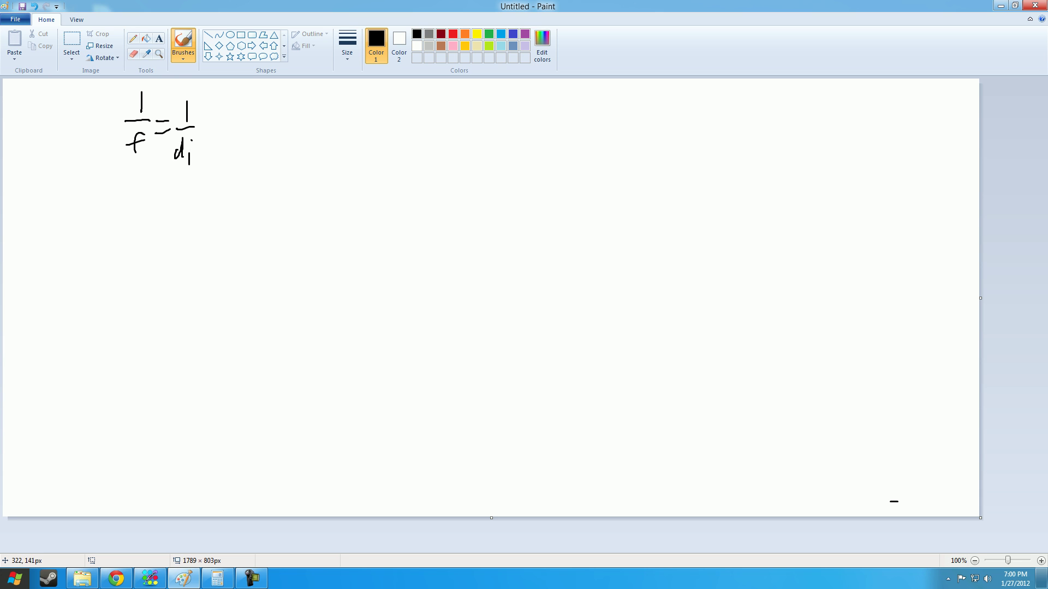
mouse_move(212, 115)
mouse_down()
mouse_move(212, 134)
mouse_move(235, 120)
mouse_up()
mouse_move(226, 128)
mouse_down()
mouse_move(246, 125)
mouse_move(224, 158)
mouse_up()
drag(238, 154, 239, 152)
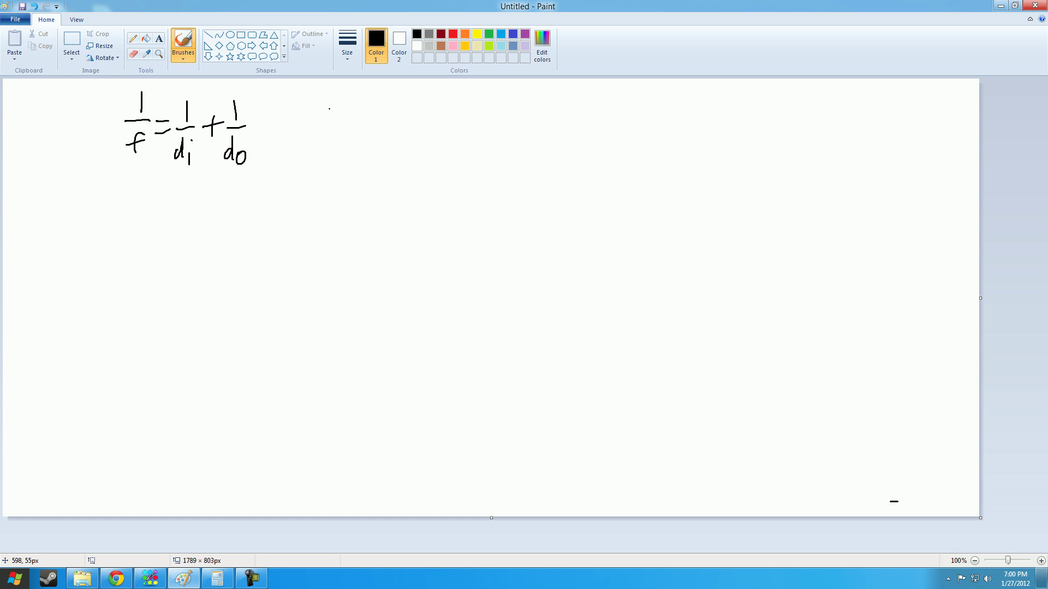
Write the given values di = 6 and do = 2 right of the equation
drag(329, 109, 331, 124)
mouse_move(339, 112)
mouse_down()
mouse_move(339, 130)
mouse_move(385, 109)
mouse_up()
drag(345, 141, 345, 155)
drag(344, 137, 343, 163)
mouse_move(356, 151)
mouse_down()
mouse_move(348, 160)
mouse_move(375, 144)
mouse_up()
drag(361, 157, 374, 152)
drag(380, 136, 396, 156)
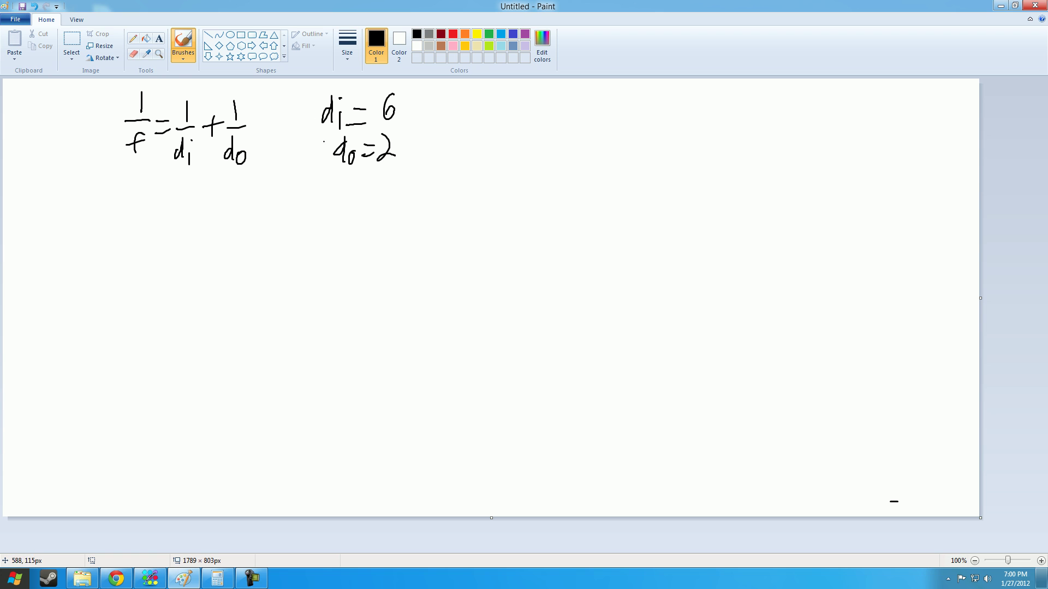
Substitute the values to write 1/f = 1/6 + 1/2 below the givens
drag(300, 177, 299, 232)
drag(291, 225, 336, 195)
mouse_move(322, 207)
mouse_down()
mouse_move(356, 200)
mouse_move(364, 207)
mouse_move(352, 229)
mouse_up()
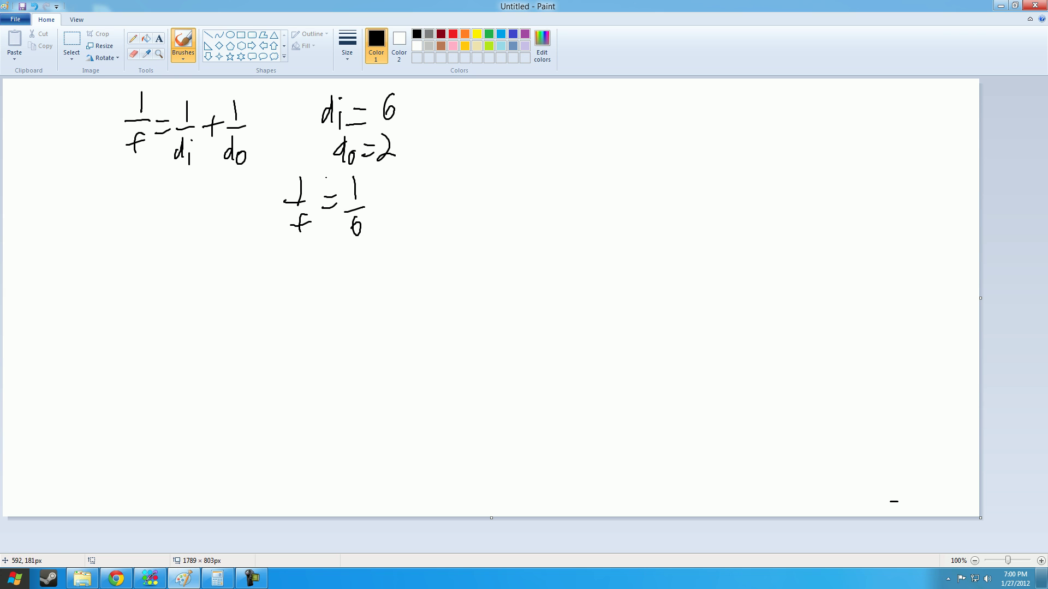
drag(385, 185, 387, 204)
mouse_move(376, 188)
mouse_down()
mouse_move(407, 192)
mouse_move(416, 227)
mouse_up()
Multiply 1/2 by 3 top and bottom, then write 1/6 + 3/6 = 4/6
mouse_move(423, 206)
mouse_down()
mouse_move(435, 215)
mouse_move(424, 216)
mouse_up()
drag(439, 201, 441, 217)
drag(419, 172, 420, 179)
drag(431, 161, 432, 184)
mouse_move(499, 166)
mouse_down()
mouse_move(492, 194)
mouse_move(494, 216)
mouse_up()
mouse_move(530, 186)
mouse_down()
mouse_move(531, 202)
mouse_move(542, 190)
mouse_move(560, 197)
mouse_up()
mouse_move(555, 200)
mouse_down()
mouse_move(550, 217)
mouse_move(592, 184)
mouse_up()
mouse_move(579, 194)
mouse_down()
mouse_move(618, 170)
mouse_move(625, 195)
mouse_up()
drag(614, 204, 606, 218)
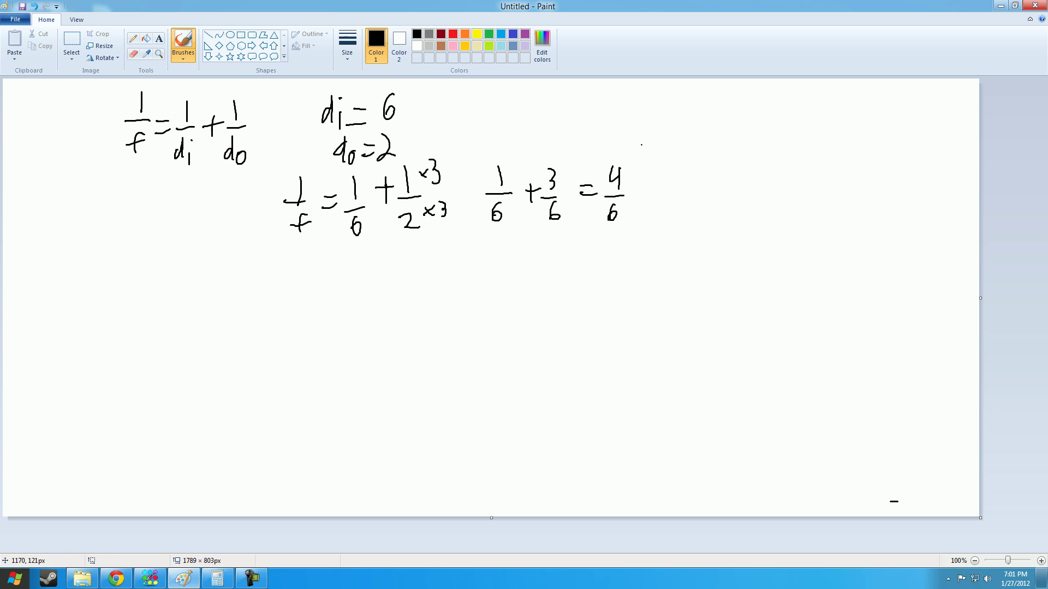
Write the result 1/f = 4/6 below the sum
drag(554, 265, 576, 266)
mouse_move(576, 271)
mouse_down()
mouse_move(568, 291)
mouse_move(579, 280)
mouse_up()
mouse_move(585, 263)
mouse_down()
mouse_move(596, 269)
mouse_move(620, 248)
mouse_up()
drag(622, 238, 622, 264)
mouse_move(609, 264)
mouse_down()
mouse_move(630, 263)
mouse_move(617, 291)
mouse_up()
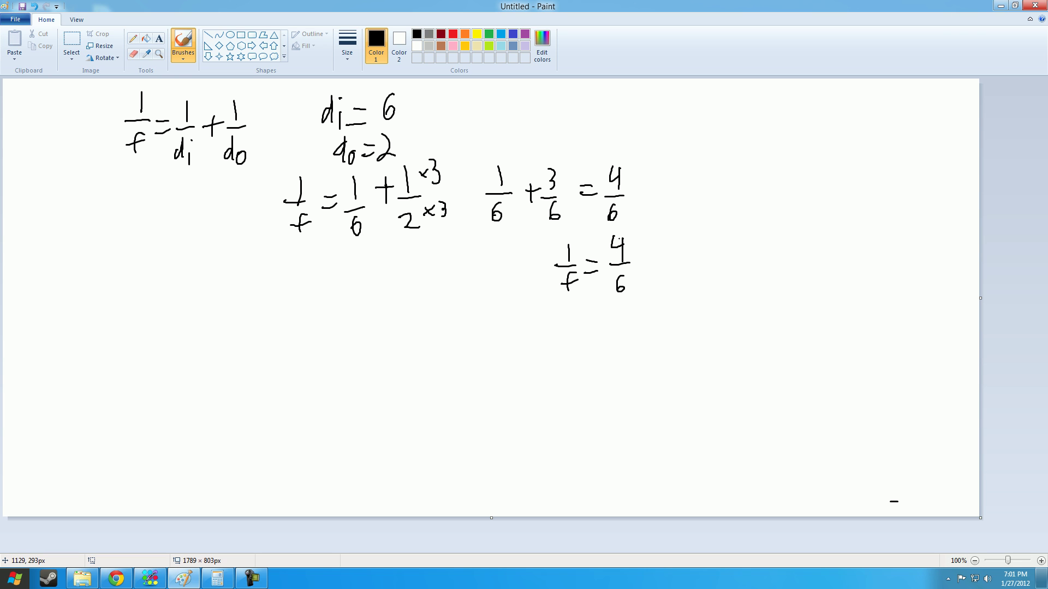
Circle the 4 and cross-multiply to write 4f = 6, then 6/4 = f
mouse_move(623, 232)
mouse_down()
mouse_move(562, 280)
mouse_move(577, 275)
mouse_move(574, 255)
mouse_move(612, 278)
mouse_up()
drag(554, 302, 562, 321)
mouse_move(570, 306)
mouse_down()
mouse_move(579, 320)
mouse_move(570, 320)
mouse_up()
mouse_move(596, 299)
mouse_down()
mouse_move(588, 318)
mouse_move(640, 309)
mouse_up()
mouse_move(636, 296)
mouse_down()
mouse_move(637, 317)
mouse_move(664, 302)
mouse_up()
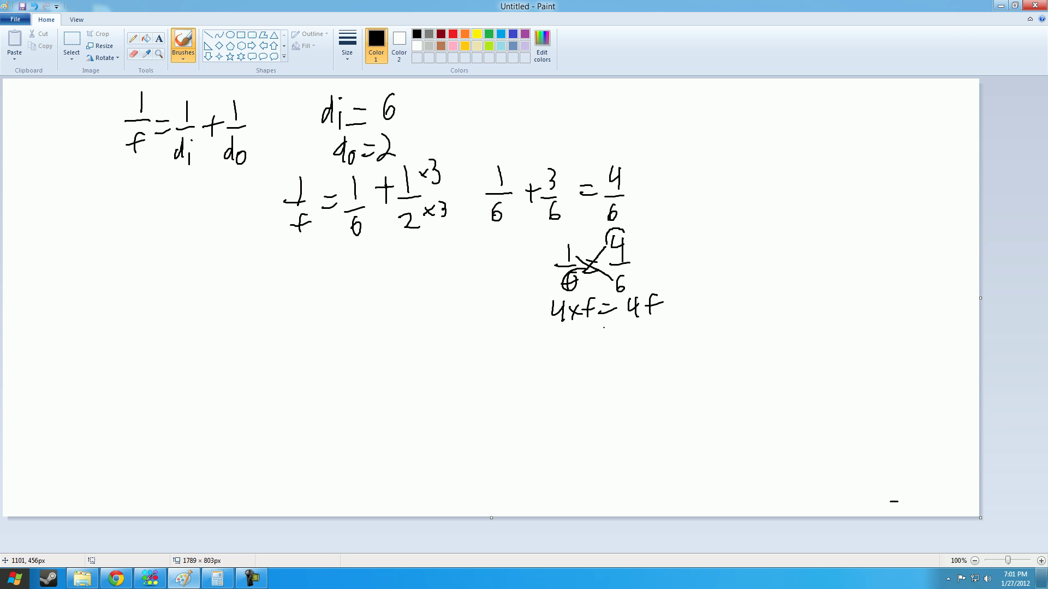
mouse_move(610, 323)
mouse_down()
mouse_move(620, 346)
mouse_move(665, 331)
mouse_up()
drag(648, 341, 675, 336)
drag(736, 313, 735, 358)
mouse_move(730, 350)
mouse_down()
mouse_move(760, 333)
mouse_move(758, 342)
mouse_move(789, 327)
mouse_up()
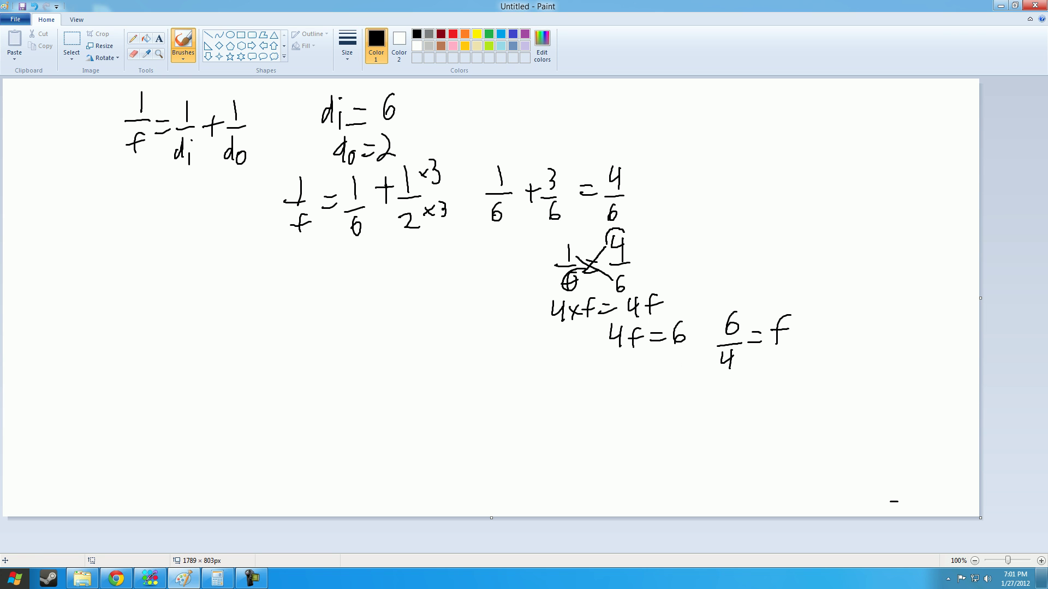
Compute 6/4 in Calculator, getting 1.5, then minimize Calculator
click(217, 578)
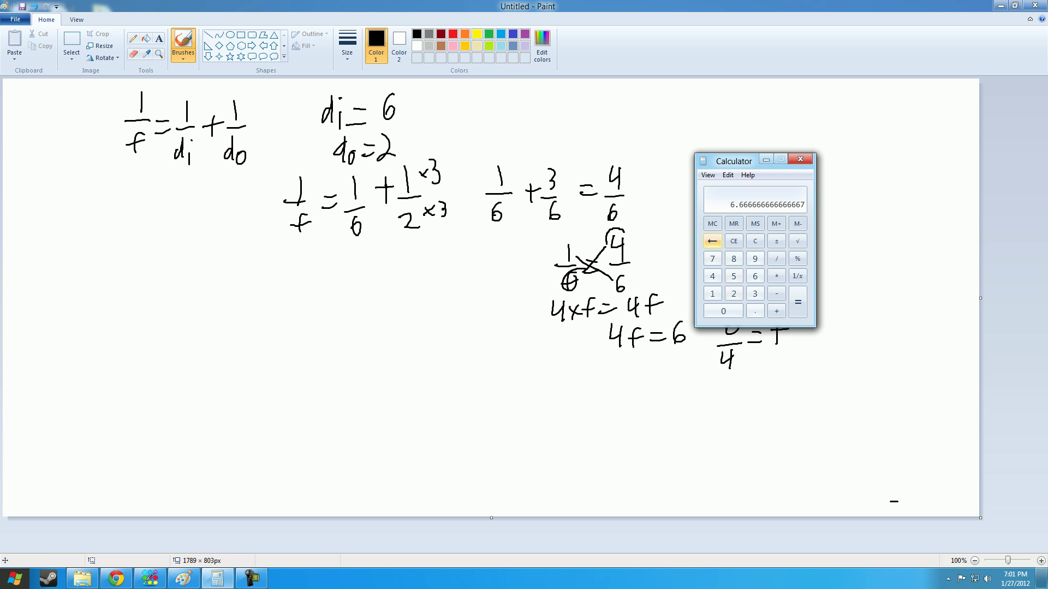
key(Delete)
text(6/)
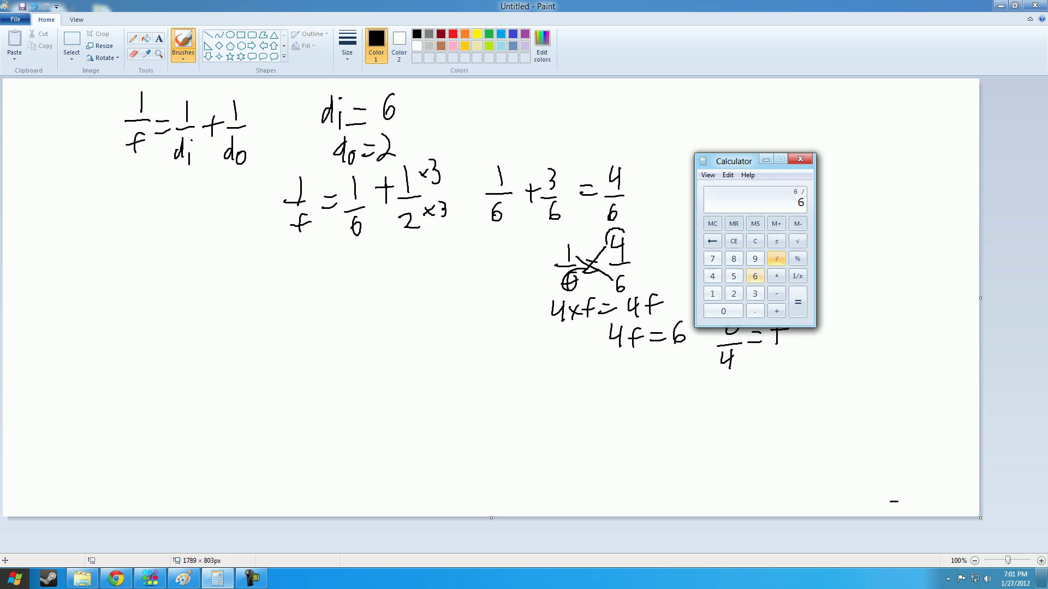
text(4)
key(Return)
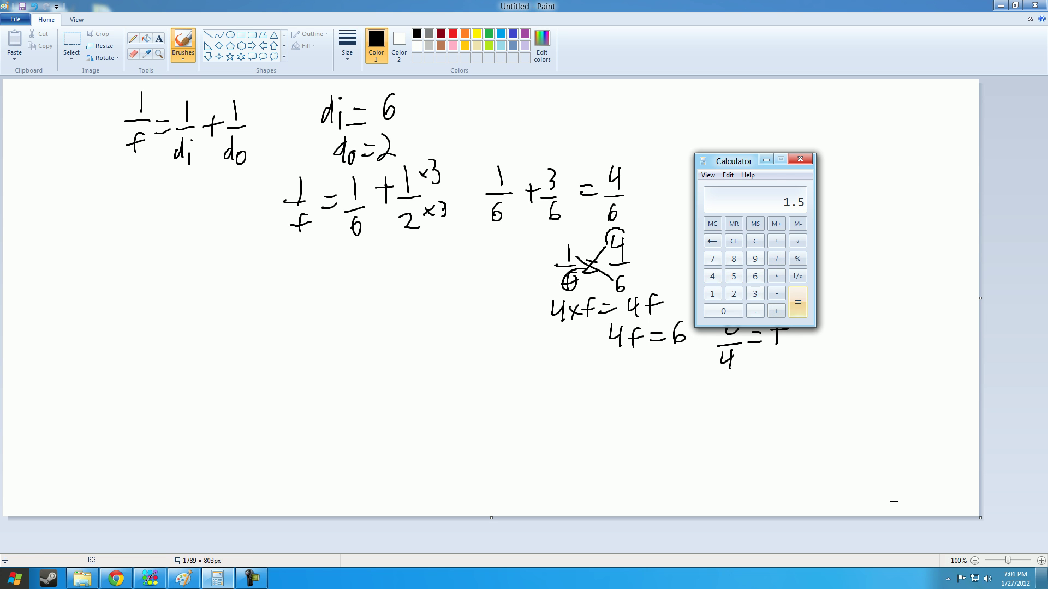
click(766, 159)
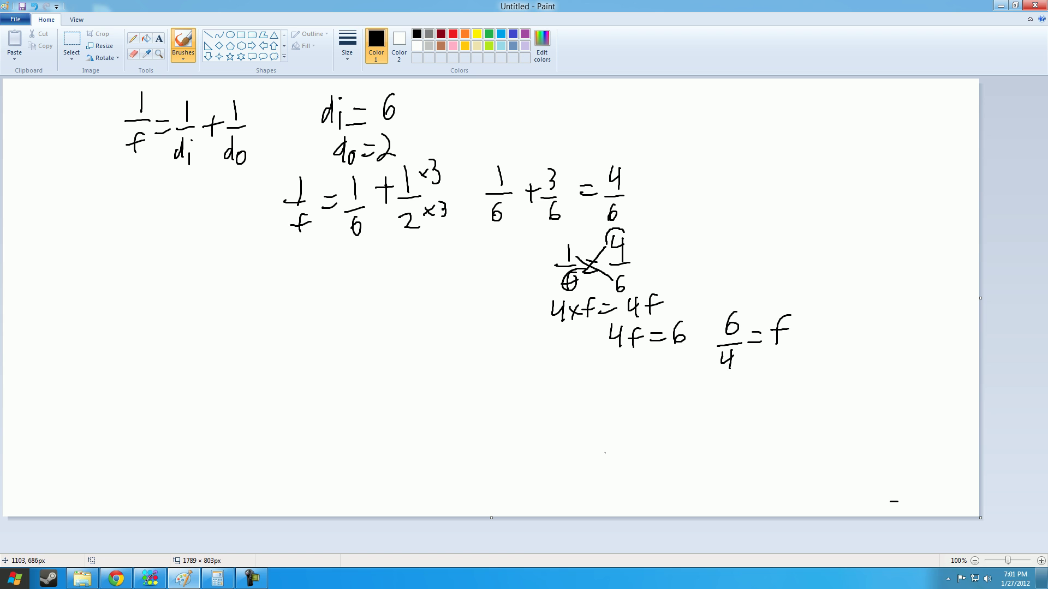
Write the final answer f = 1.5 below 6/4 = f
drag(769, 377, 753, 404)
mouse_move(743, 390)
mouse_down()
mouse_move(847, 382)
mouse_move(835, 391)
mouse_up()
click(828, 388)
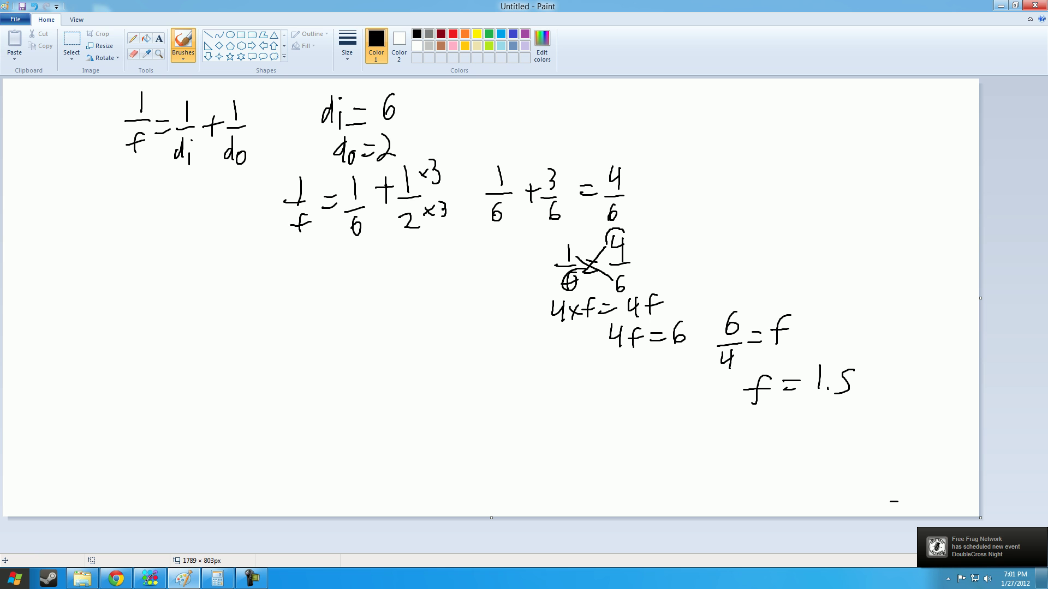
Start a new blank image, discarding the worked example without saving
click(15, 19)
click(31, 38)
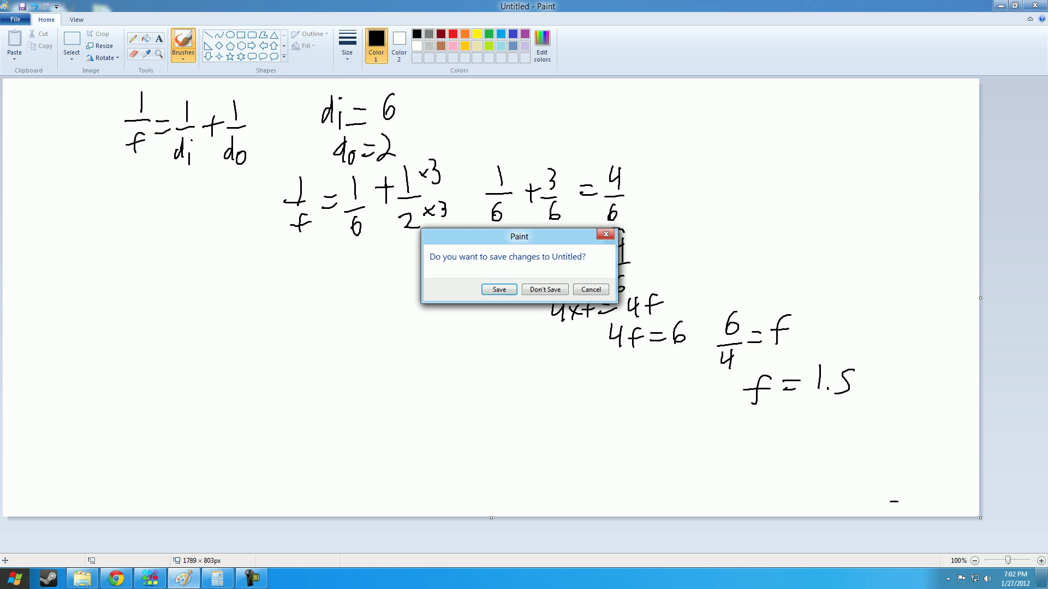
click(545, 289)
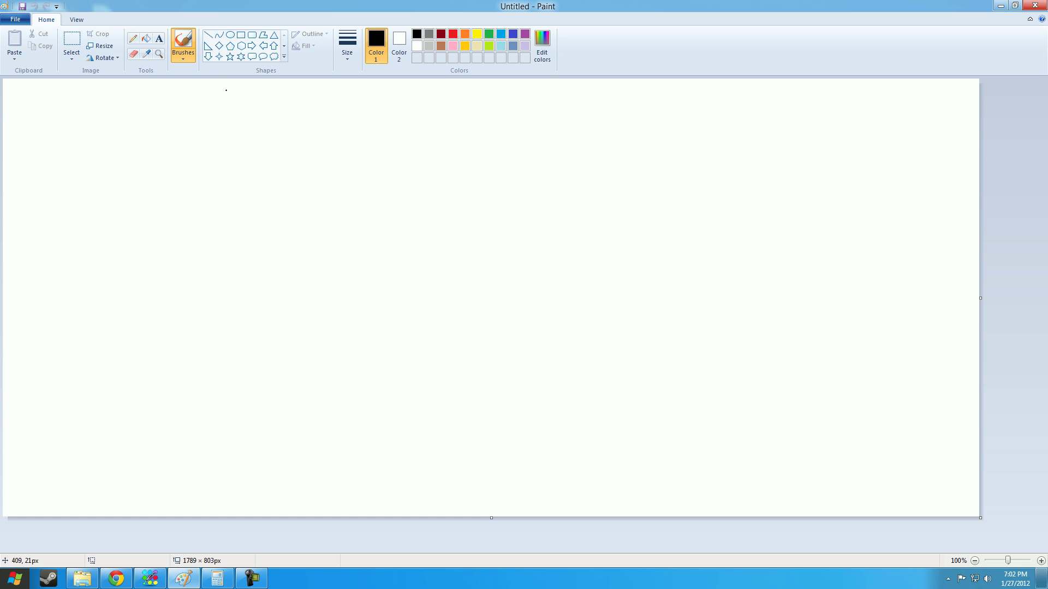
Rewrite the lens equation 1/f = 1/di + 1/do on the new canvas
mouse_move(221, 88)
mouse_down()
mouse_move(222, 162)
mouse_move(233, 137)
mouse_up()
drag(241, 117, 254, 127)
mouse_move(264, 95)
mouse_down()
mouse_move(275, 121)
mouse_move(267, 151)
mouse_up()
drag(275, 143, 275, 155)
drag(295, 110, 295, 130)
drag(287, 120, 333, 117)
drag(321, 137, 322, 154)
drag(331, 142, 330, 158)
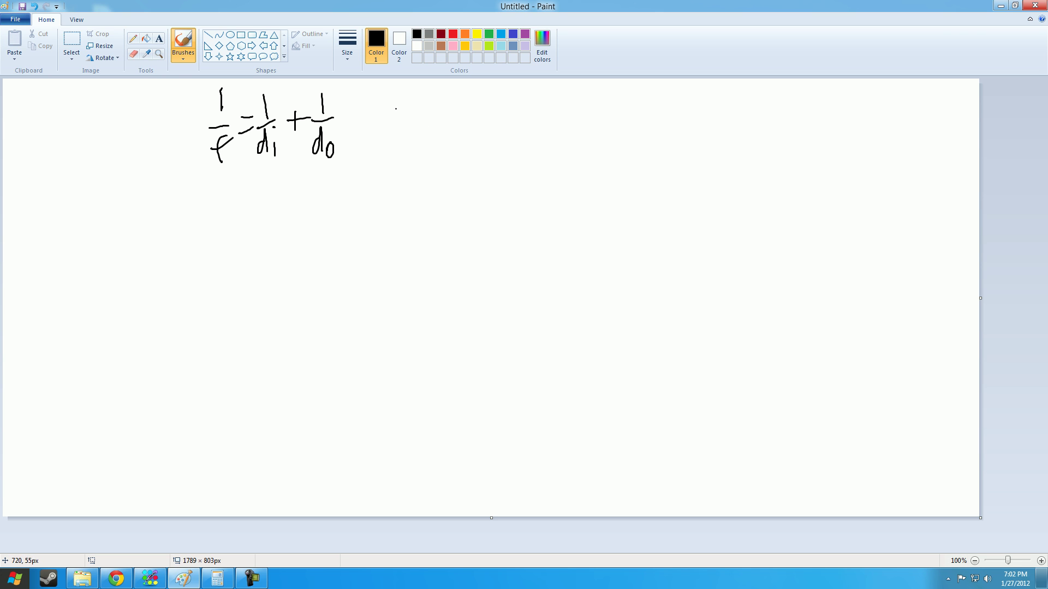
Write 1/do = 1/f − 1/di to the right, and begin the given 'f =' at top right
mouse_move(404, 92)
mouse_down()
mouse_move(411, 120)
mouse_move(401, 151)
mouse_move(444, 116)
mouse_up()
mouse_move(431, 125)
mouse_down()
mouse_move(473, 117)
mouse_move(465, 151)
mouse_up()
mouse_move(456, 141)
mouse_down()
mouse_move(525, 118)
mouse_move(516, 148)
mouse_move(525, 150)
mouse_up()
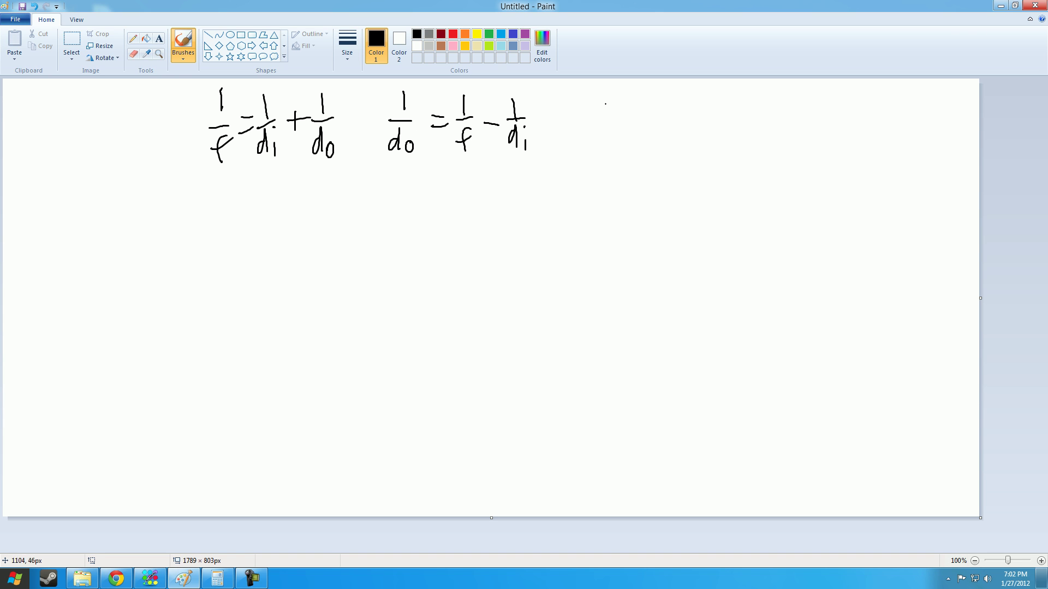
drag(596, 98, 594, 125)
drag(584, 114, 605, 113)
mouse_move(614, 102)
mouse_down()
mouse_move(628, 104)
mouse_move(629, 118)
mouse_move(657, 95)
mouse_move(647, 121)
mouse_up()
Note the givens f = 5 and di = 10 at top right
click(642, 105)
mouse_move(599, 146)
mouse_down()
mouse_move(611, 161)
mouse_move(637, 139)
mouse_up()
click(612, 138)
drag(622, 153, 645, 156)
drag(660, 135, 653, 143)
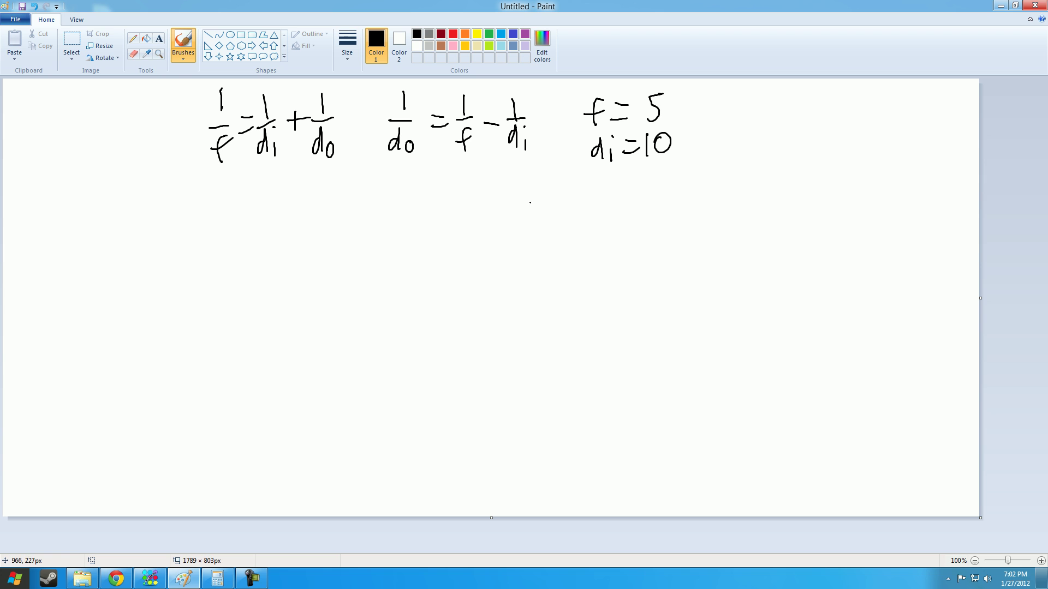
Substitute to write 1/do = 1/5 − 1/10 below the equations
mouse_move(527, 179)
mouse_down()
mouse_move(527, 201)
mouse_move(538, 205)
mouse_up()
drag(521, 225, 520, 237)
drag(528, 228, 566, 205)
mouse_move(548, 219)
mouse_down()
mouse_move(595, 203)
mouse_move(581, 217)
mouse_up()
mouse_move(581, 217)
mouse_down()
mouse_move(579, 242)
mouse_move(618, 209)
mouse_up()
mouse_move(645, 173)
mouse_down()
mouse_move(654, 199)
mouse_move(638, 232)
mouse_up()
mouse_move(649, 213)
mouse_down()
mouse_move(645, 225)
mouse_move(650, 212)
mouse_up()
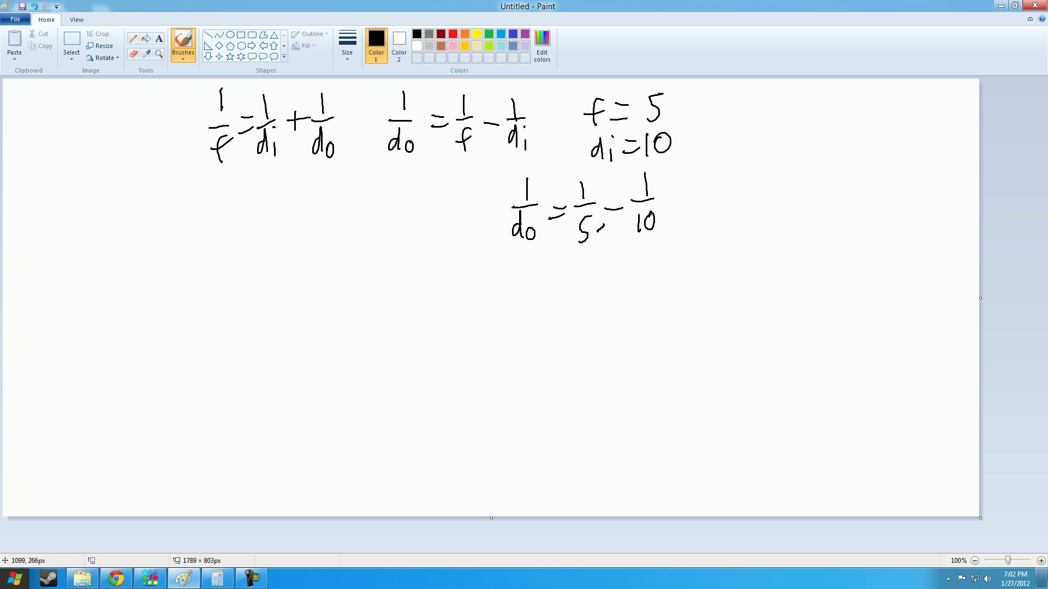
Multiply 1/5 by 2 top and bottom, then write 2/10 − 1/10 = 1/10
drag(596, 224, 620, 236)
mouse_move(595, 180)
mouse_down()
mouse_move(585, 190)
mouse_move(615, 186)
mouse_up()
click(598, 175)
mouse_move(716, 174)
mouse_down()
mouse_move(740, 192)
mouse_move(735, 206)
mouse_up()
mouse_move(709, 219)
mouse_down()
mouse_move(727, 238)
mouse_move(786, 189)
mouse_up()
mouse_move(777, 195)
mouse_down()
mouse_move(798, 192)
mouse_move(778, 232)
mouse_up()
mouse_move(795, 214)
mouse_down()
mouse_move(795, 233)
mouse_move(795, 215)
mouse_move(836, 199)
mouse_up()
drag(819, 213, 838, 210)
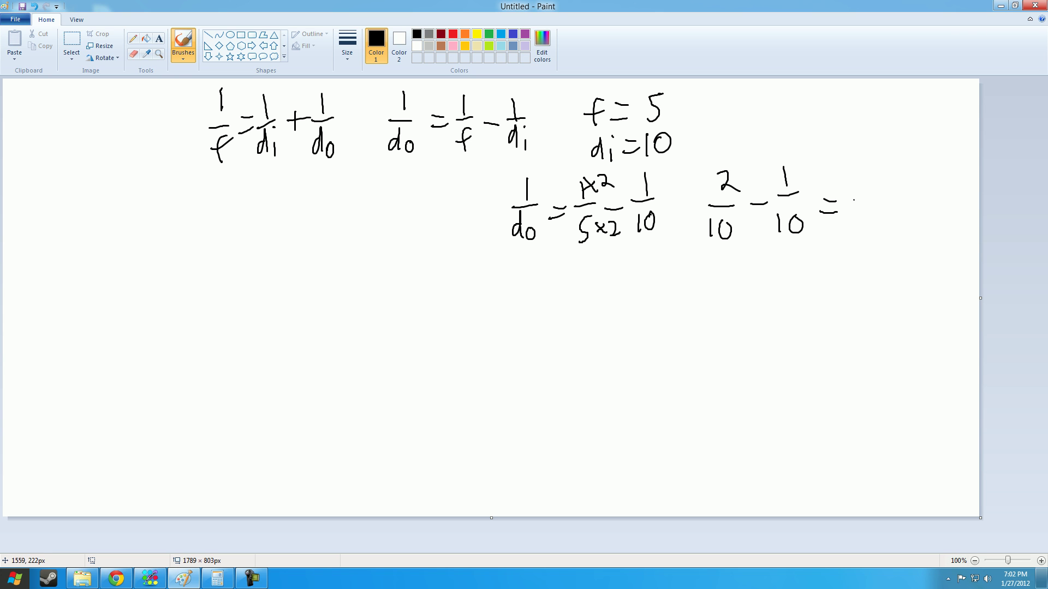
drag(857, 176, 870, 207)
mouse_move(850, 225)
mouse_down()
mouse_move(851, 242)
mouse_move(864, 224)
mouse_up()
Write do = 1/10 below the subtraction
drag(778, 260, 778, 273)
mouse_move(777, 247)
mouse_down()
mouse_move(779, 281)
mouse_move(787, 265)
mouse_move(816, 266)
mouse_up()
drag(801, 274, 829, 268)
drag(819, 276, 841, 269)
mouse_move(823, 281)
mouse_down()
mouse_move(824, 299)
mouse_move(833, 281)
mouse_up()
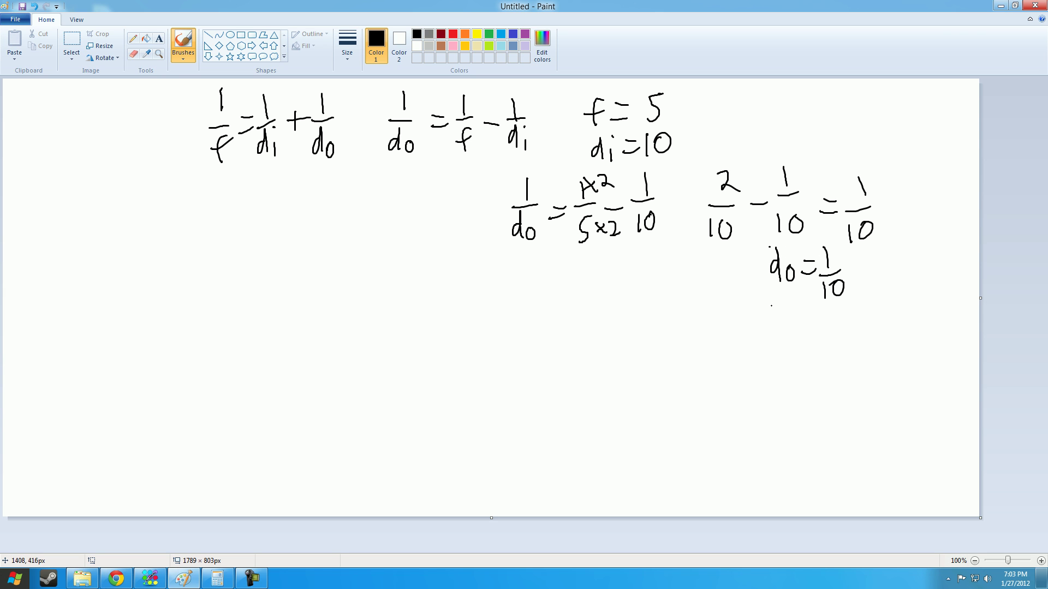
Rewrite the result as 1/do = 1/10 for cross-multiplying
drag(770, 304, 763, 360)
drag(761, 348, 798, 336)
drag(783, 343, 816, 328)
mouse_move(808, 338)
mouse_down()
mouse_move(826, 333)
mouse_move(813, 364)
mouse_up()
mouse_move(825, 345)
mouse_down()
mouse_move(821, 358)
mouse_move(827, 344)
mouse_move(782, 338)
mouse_move(779, 327)
mouse_up()
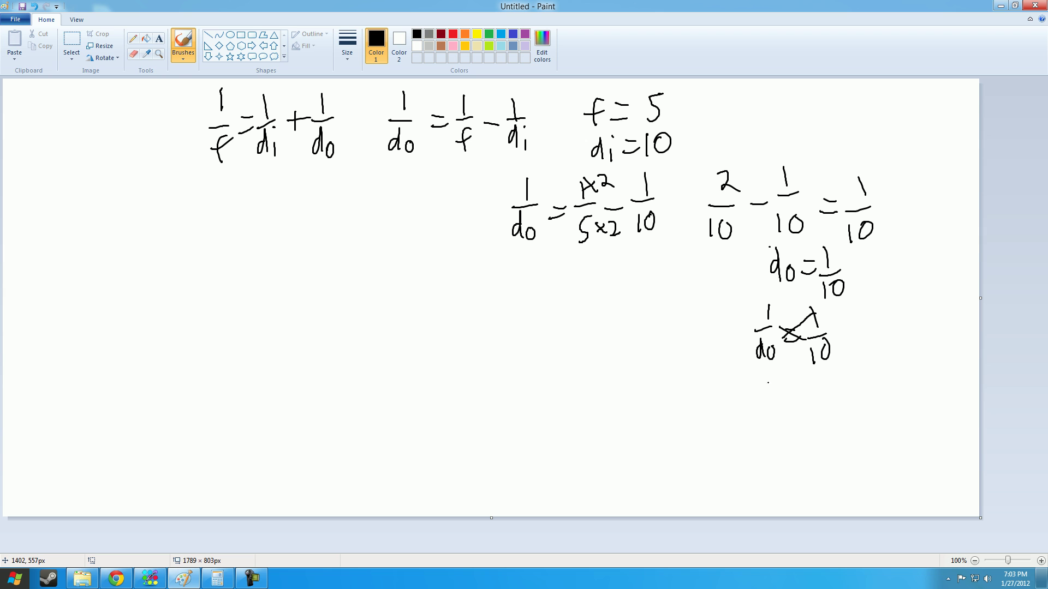
Cross-multiply to 1do = 10/1, then write the final do = 10
drag(760, 371, 762, 399)
mouse_move(773, 384)
mouse_down()
mouse_move(806, 397)
mouse_move(819, 377)
mouse_up()
mouse_move(746, 377)
mouse_down()
mouse_move(747, 396)
mouse_move(827, 401)
mouse_move(818, 431)
mouse_up()
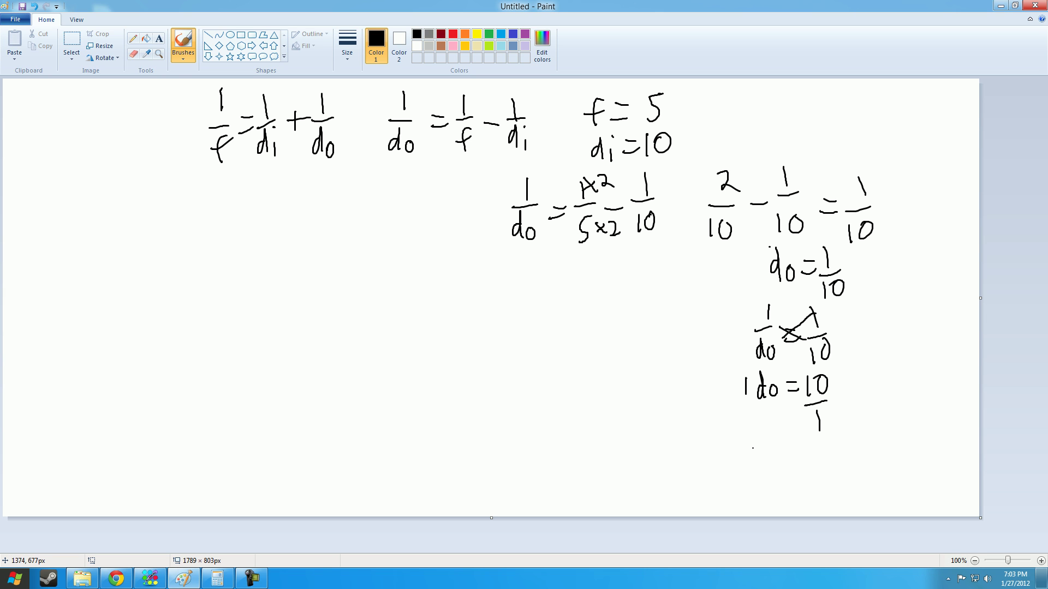
drag(757, 445, 758, 456)
mouse_move(771, 447)
mouse_down()
mouse_move(768, 462)
mouse_move(773, 447)
mouse_up()
drag(778, 441, 794, 445)
mouse_move(798, 430)
mouse_down()
mouse_move(800, 451)
mouse_move(806, 433)
mouse_up()
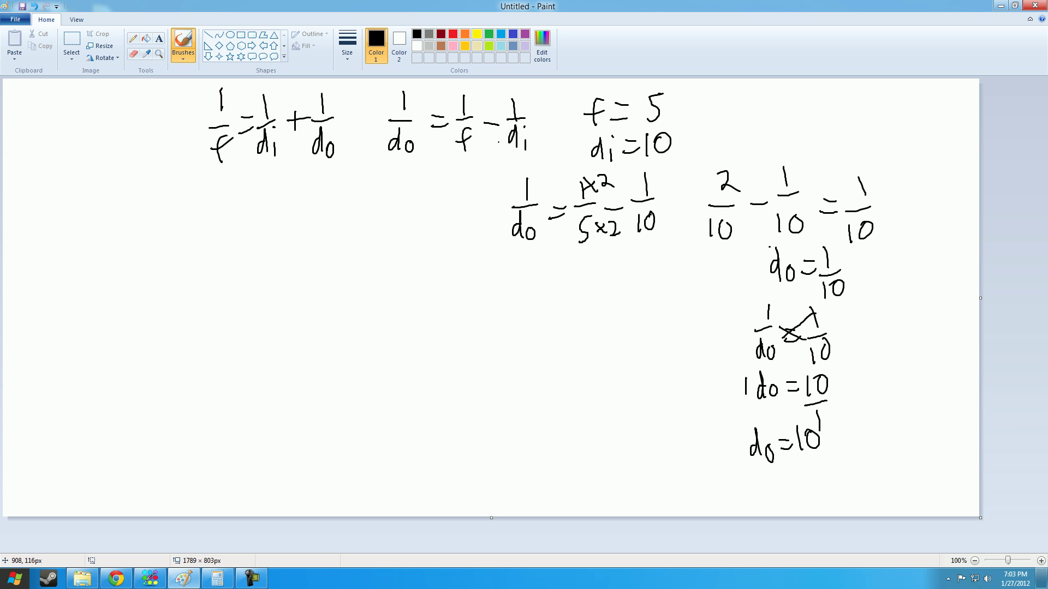
Begin the rearrangement 1/di = 1/f − at the left under the first equation
drag(228, 238, 243, 276)
drag(234, 297, 235, 313)
mouse_move(245, 300)
mouse_down()
mouse_move(246, 314)
mouse_move(280, 274)
mouse_move(283, 293)
mouse_up()
click(244, 284)
drag(295, 250, 300, 271)
mouse_move(294, 290)
mouse_down()
mouse_move(317, 283)
mouse_move(311, 316)
mouse_up()
drag(304, 310, 361, 268)
Add the final 1/do term to complete 1/di = 1/f − 1/do
mouse_move(357, 284)
mouse_down()
mouse_move(375, 282)
mouse_move(359, 315)
mouse_move(365, 301)
mouse_move(376, 304)
mouse_up()
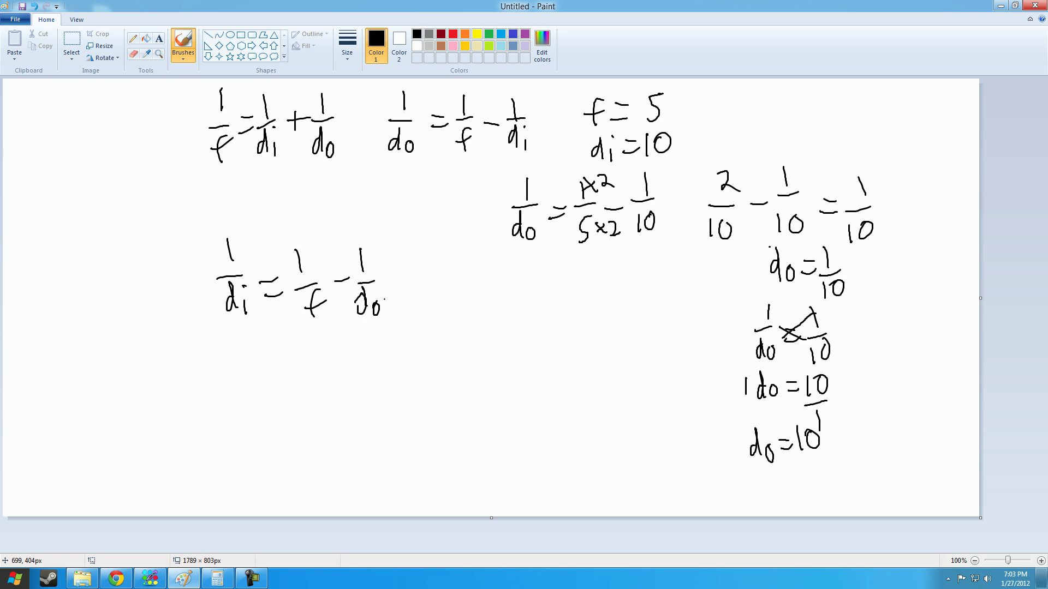